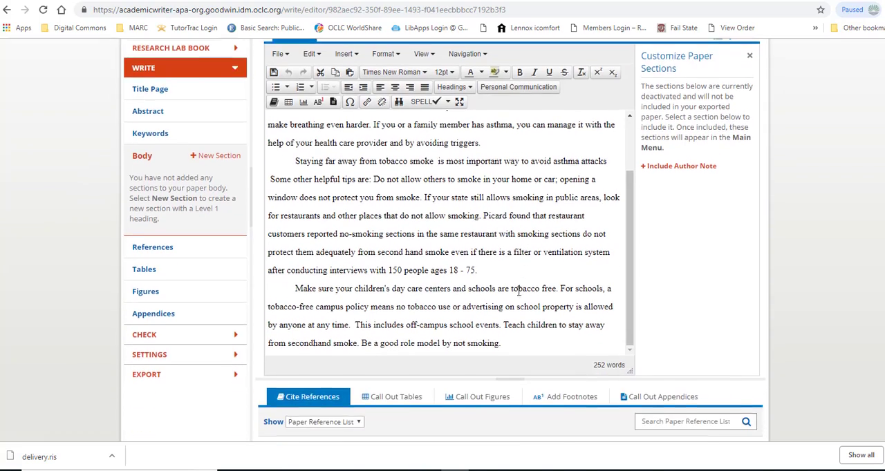
pyautogui.scroll(-1, 476, 280)
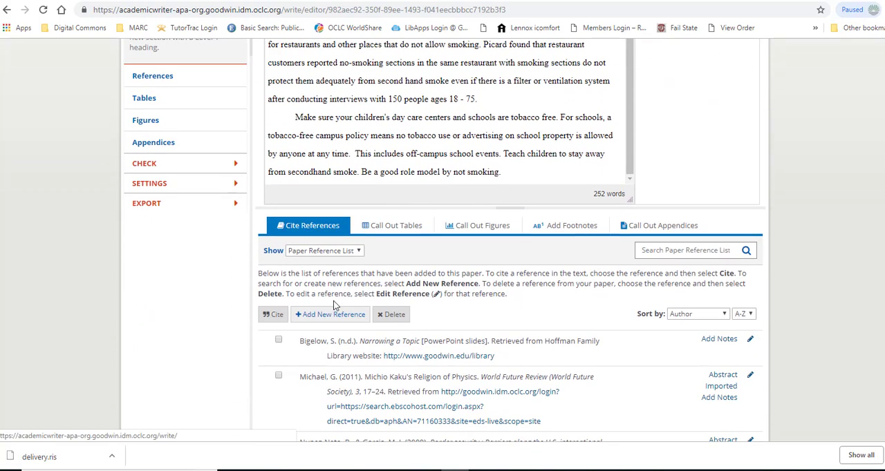
# Start adding a new reference to the paper, proceed to the Reference Center, and open the RIS import form.
pyautogui.click(320, 315)
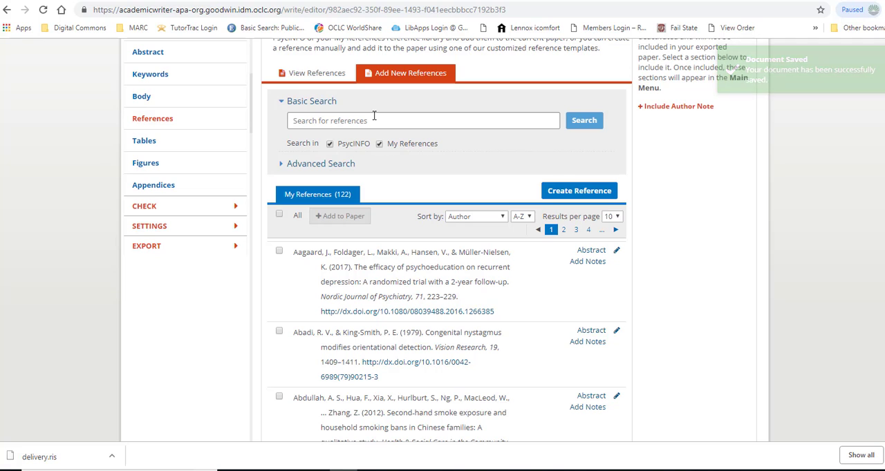
pyautogui.click(569, 193)
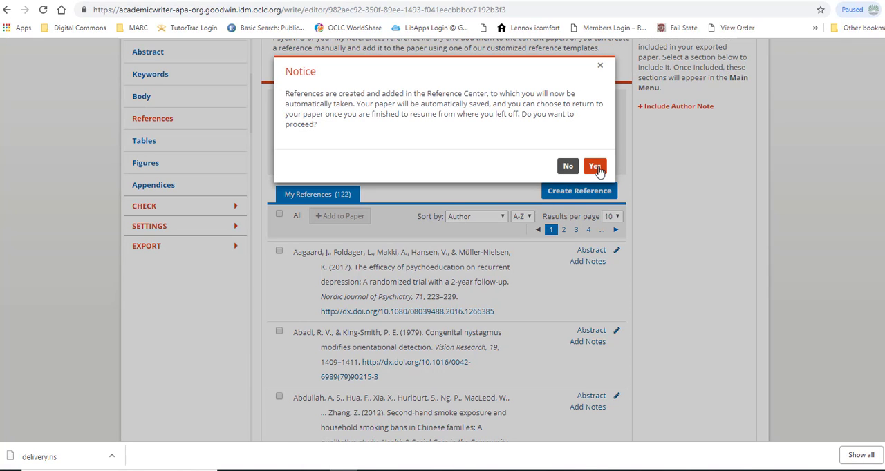
pyautogui.click(595, 168)
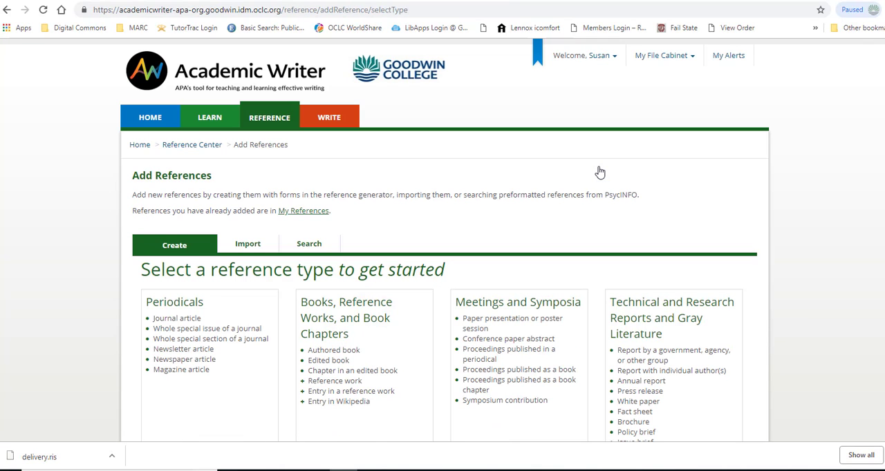
pyautogui.click(248, 245)
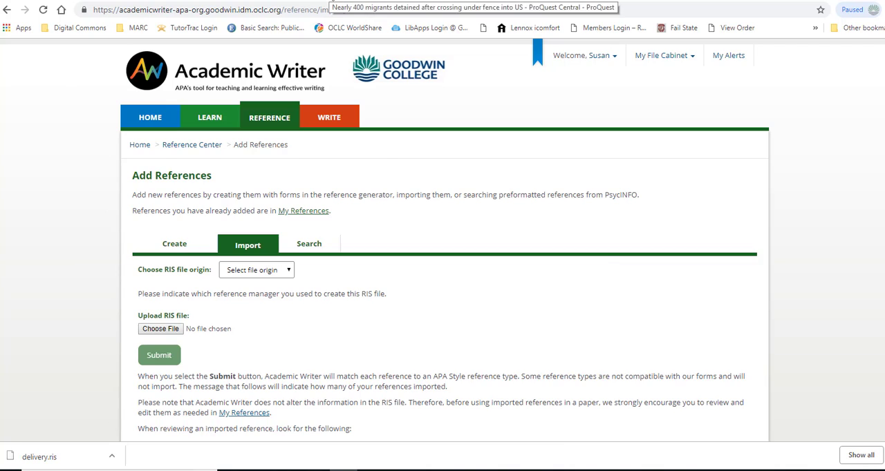
# Switch to ProQuest, export the migrants article's citation in RIS format, and save it to the Desktop as ProQuestDocuments-2019-02-24.ris.
pyautogui.click(336, 2)
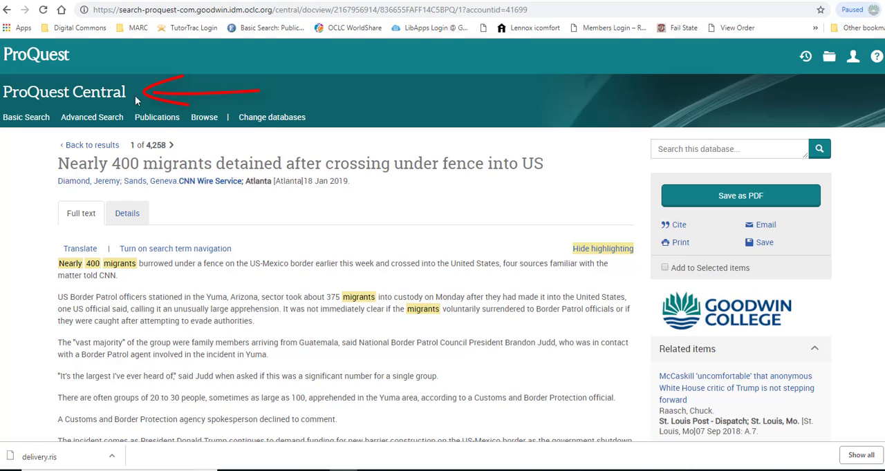
pyautogui.click(756, 248)
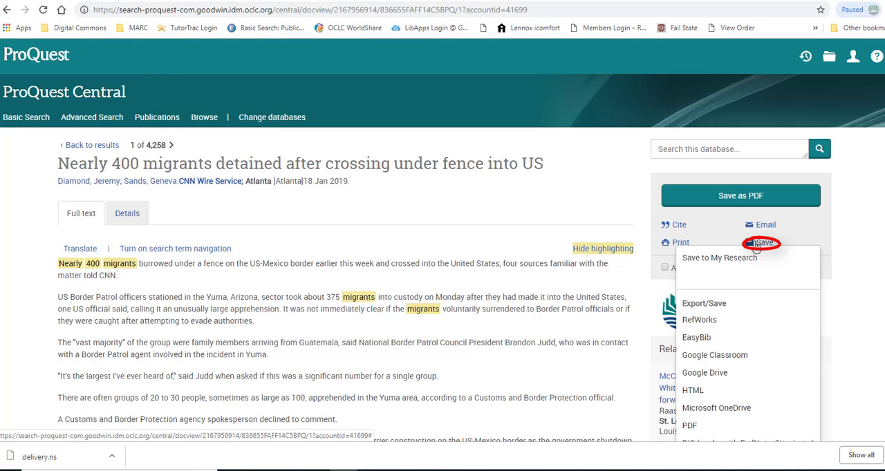
pyautogui.scroll(-1, 774, 269)
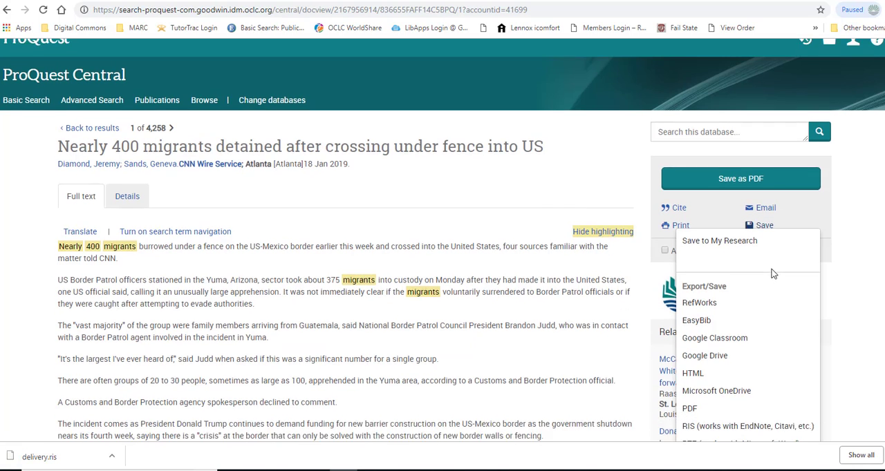
pyautogui.scroll(-1, 770, 264)
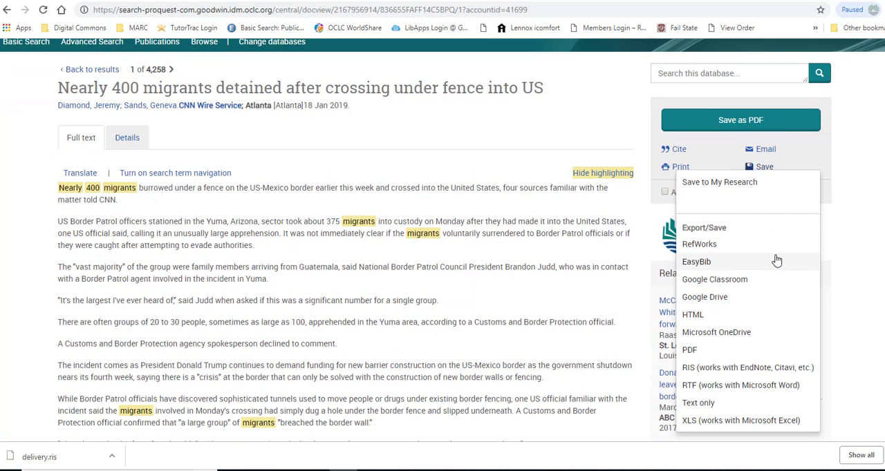
pyautogui.click(693, 370)
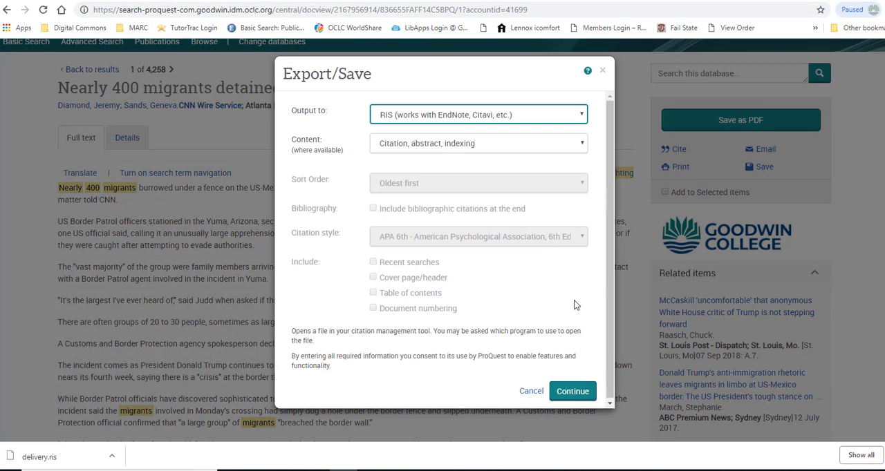
pyautogui.click(568, 390)
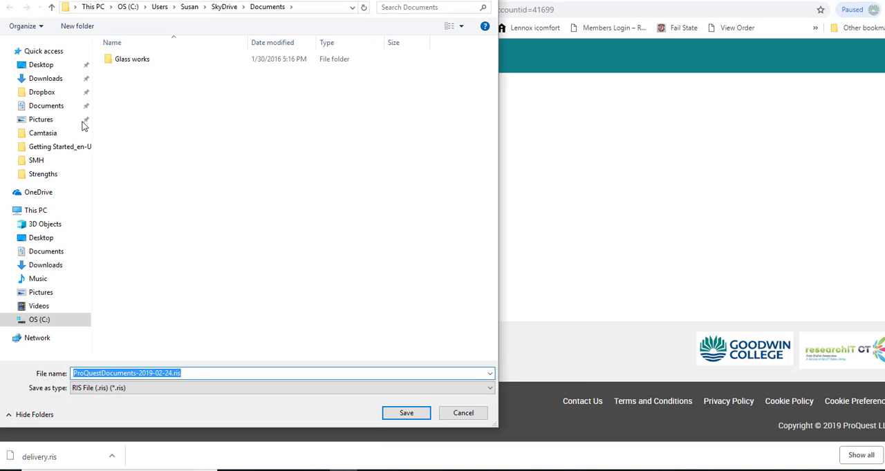
pyautogui.click(43, 66)
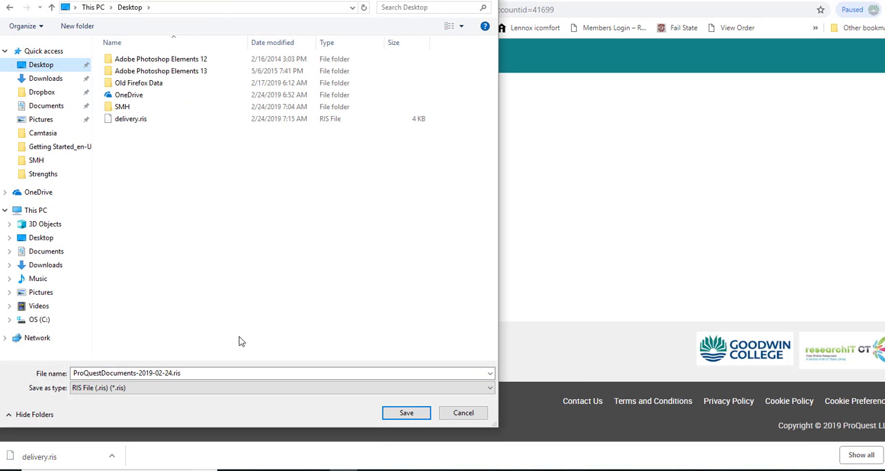
pyautogui.click(403, 414)
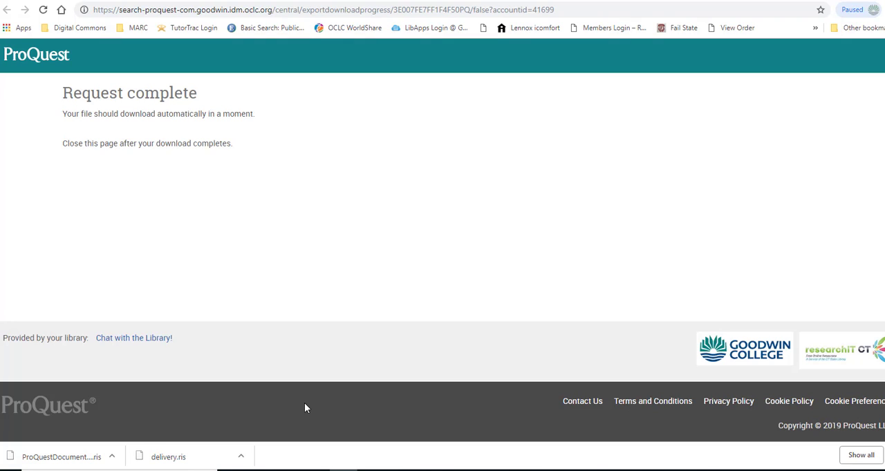
# Return to the Academic Writer import form and set the RIS file origin to ProQuest.
pyautogui.press('XF86AudioLowerVolume')
pyautogui.click(591, 0)
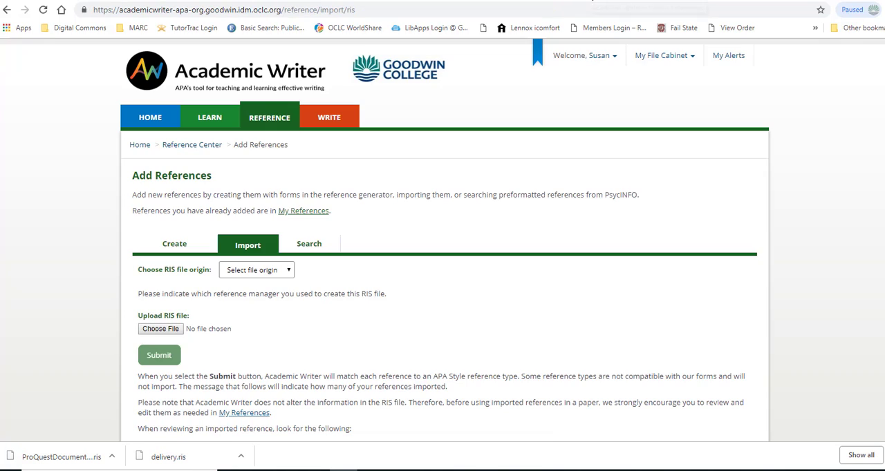
pyautogui.click(282, 271)
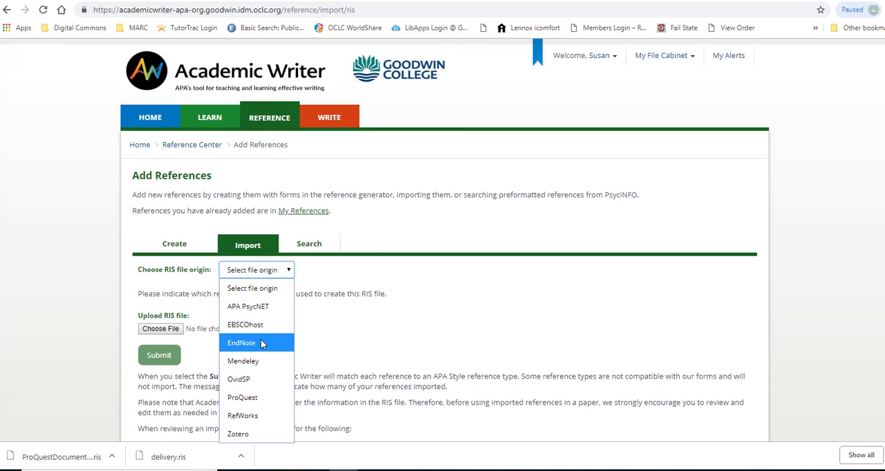
pyautogui.click(265, 400)
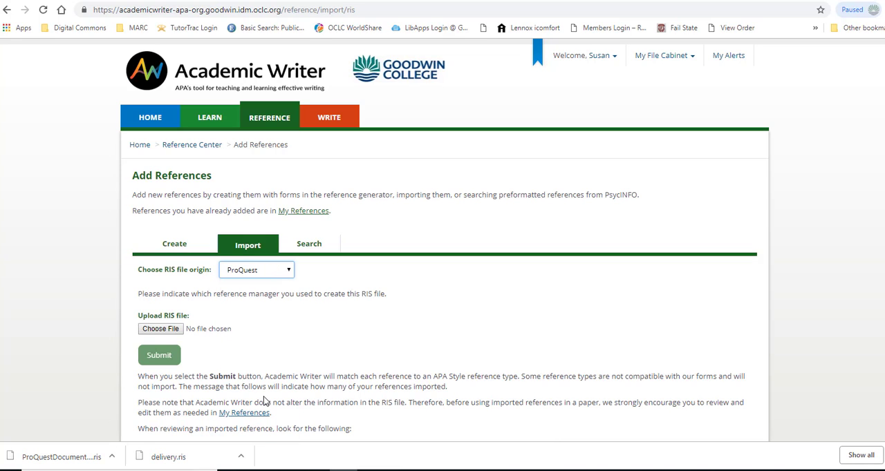
# Choose ProQuestDocuments-2019-02-24.ris from the Desktop as the upload file and submit it for import.
pyautogui.click(160, 329)
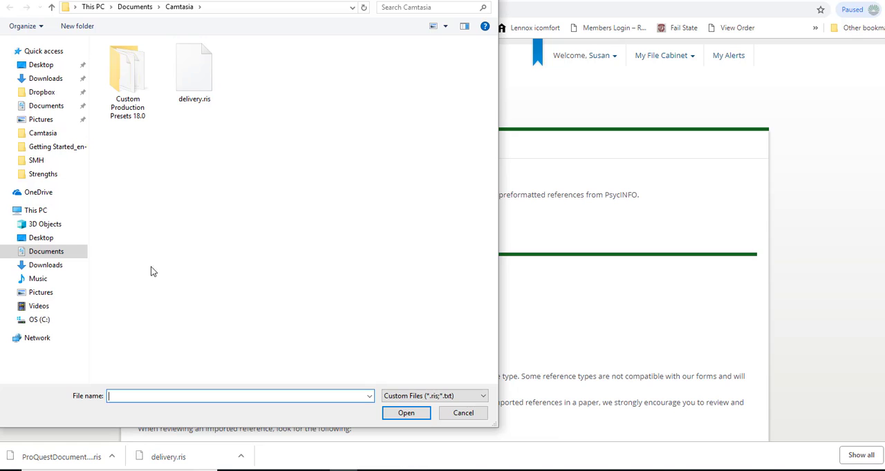
pyautogui.click(42, 65)
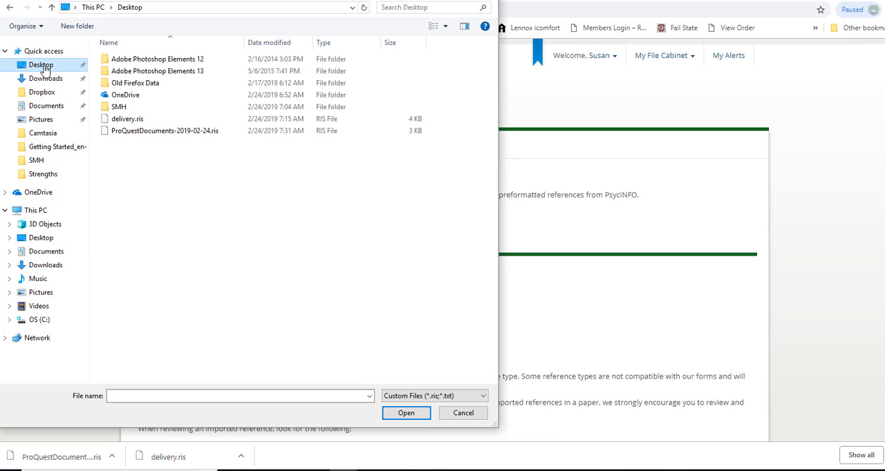
pyautogui.click(174, 133)
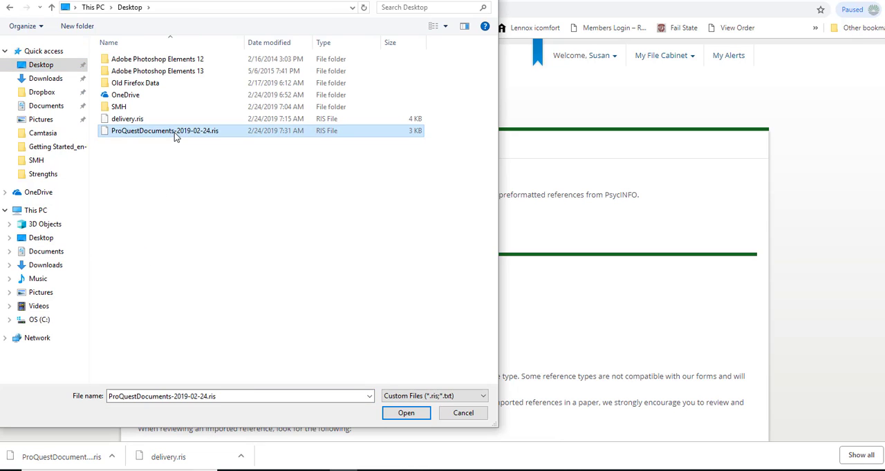
pyautogui.click(408, 413)
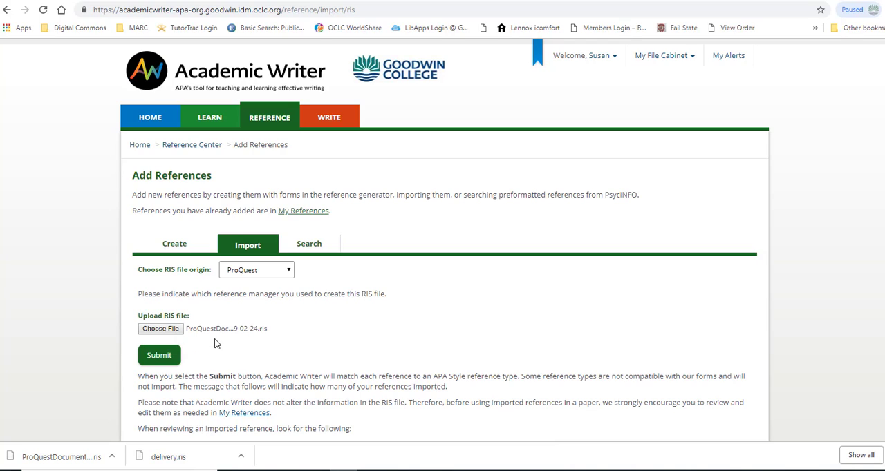
pyautogui.click(159, 356)
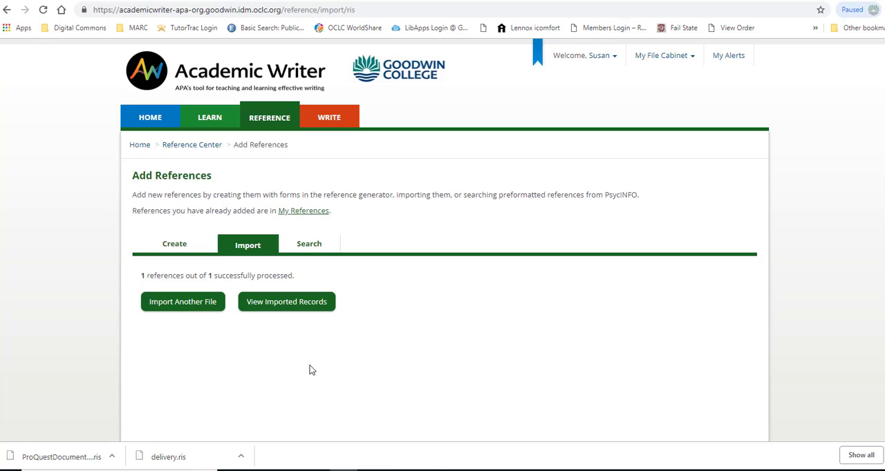
# View the imported records and open the CNN Wire Service article reference about migrants for editing.
pyautogui.click(314, 311)
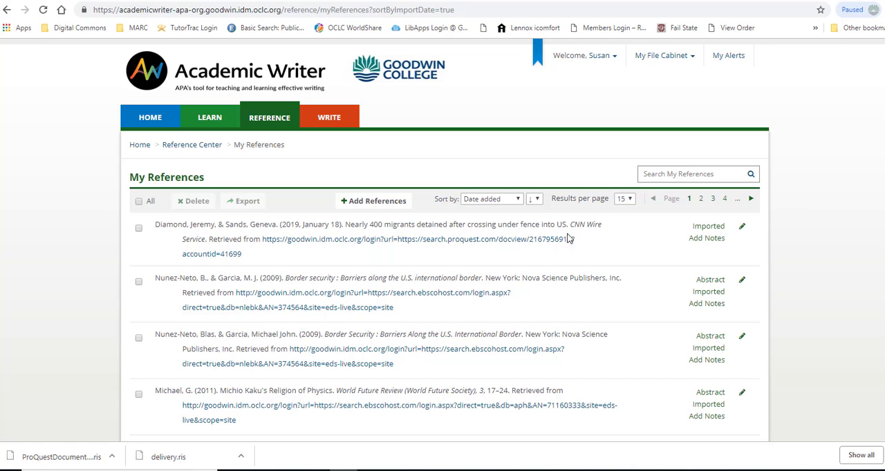
pyautogui.click(742, 228)
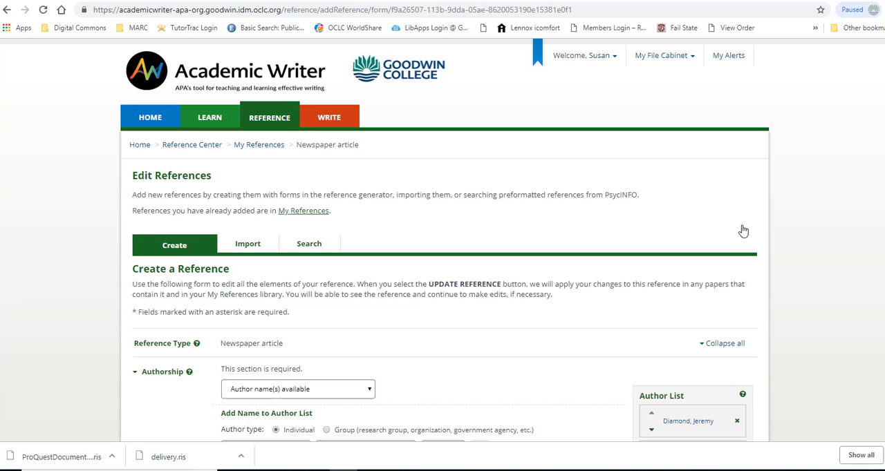
pyautogui.scroll(-2, 501, 323)
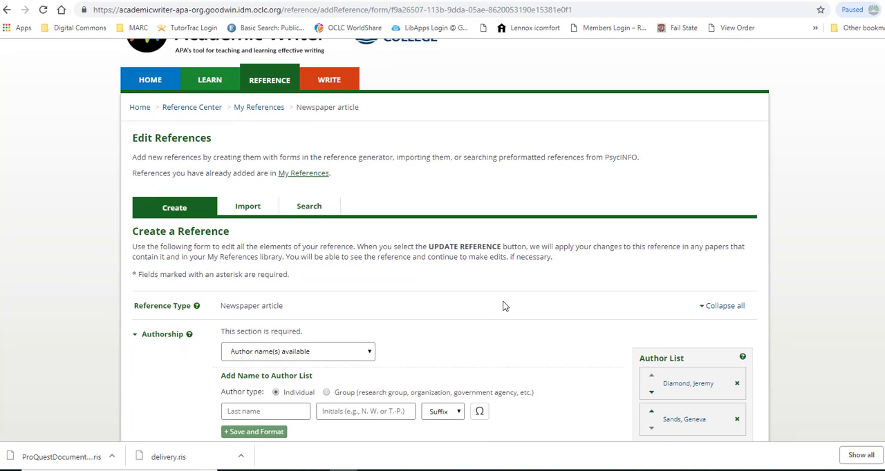
pyautogui.scroll(-2, 520, 280)
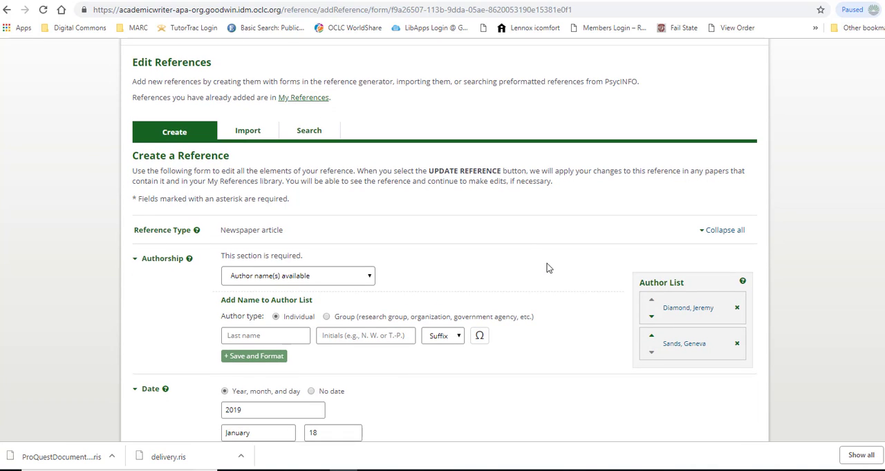
pyautogui.scroll(-2, 579, 262)
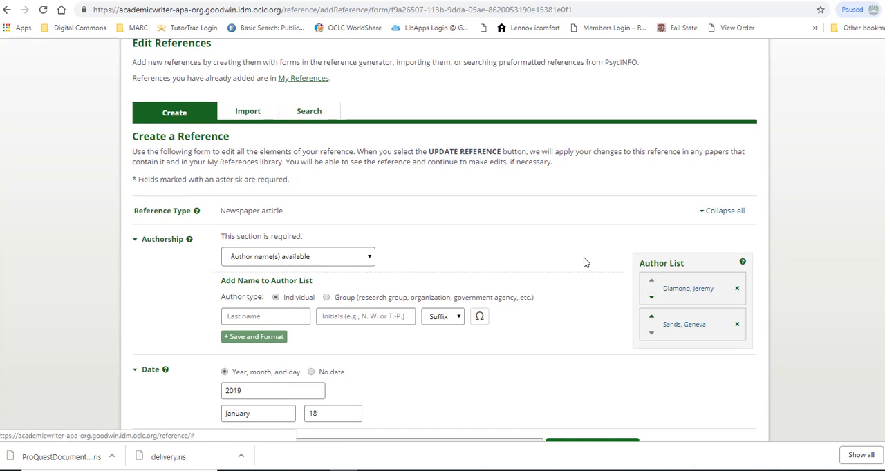
pyautogui.scroll(-1, 581, 258)
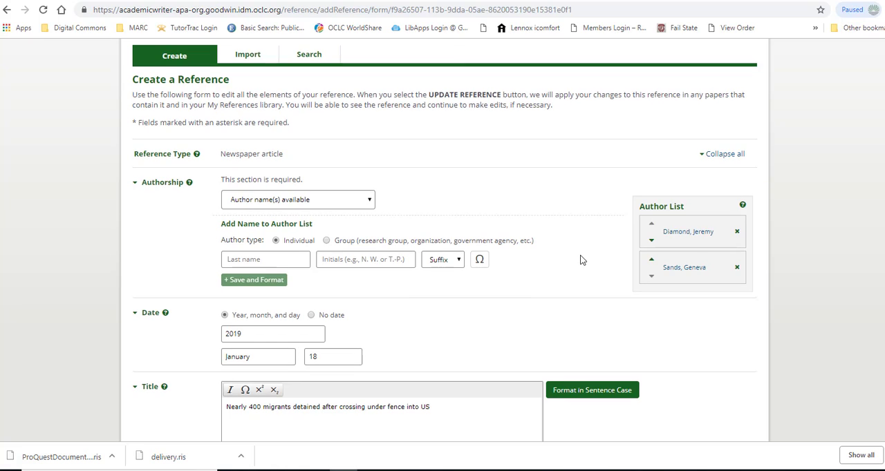
# Reduce the first author's last-name entry to the surname, enter the first initial separately, and update the author.
pyautogui.click(700, 239)
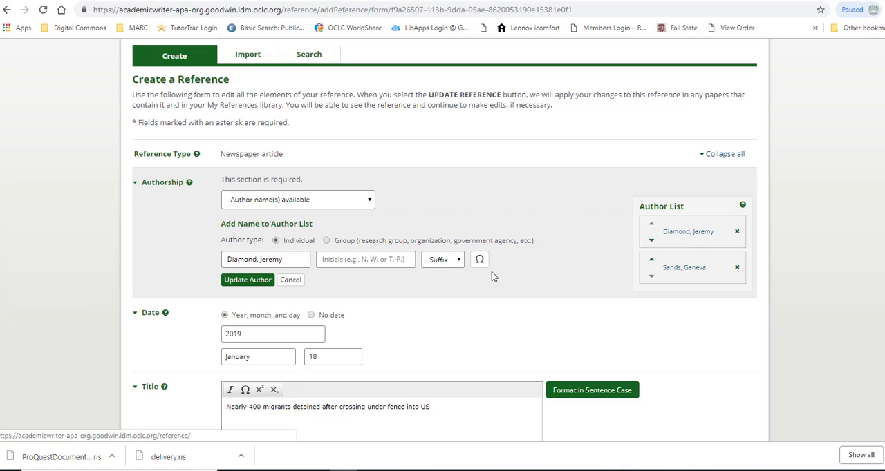
pyautogui.click(292, 260)
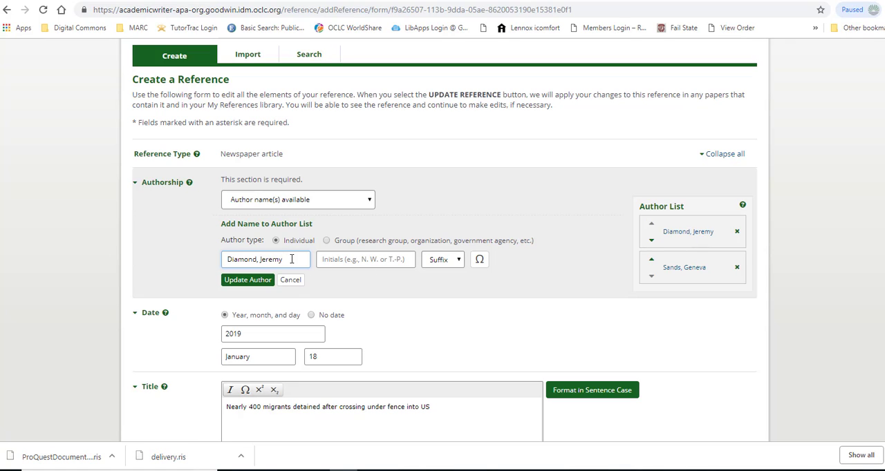
pyautogui.press('BackSpace')
pyautogui.press('BackSpace')
pyautogui.press('BackSpace')
pyautogui.press('BackSpace')
pyautogui.press('BackSpace')
pyautogui.press('BackSpace')
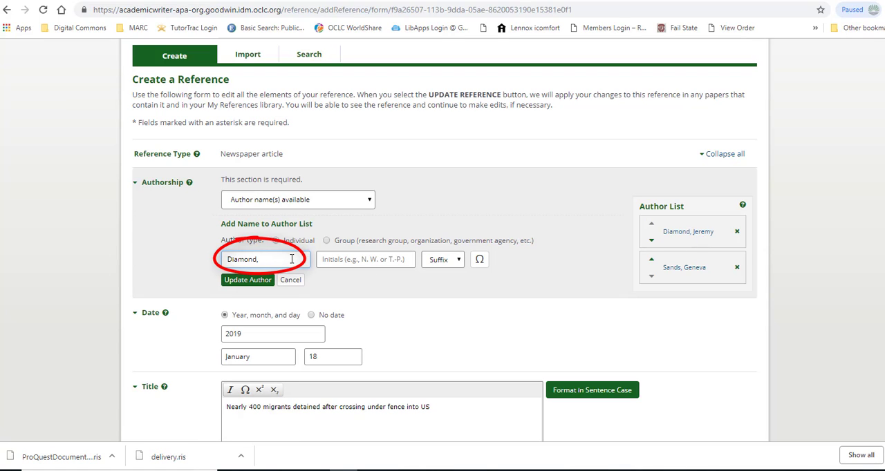
pyautogui.click(331, 259)
pyautogui.write('J')
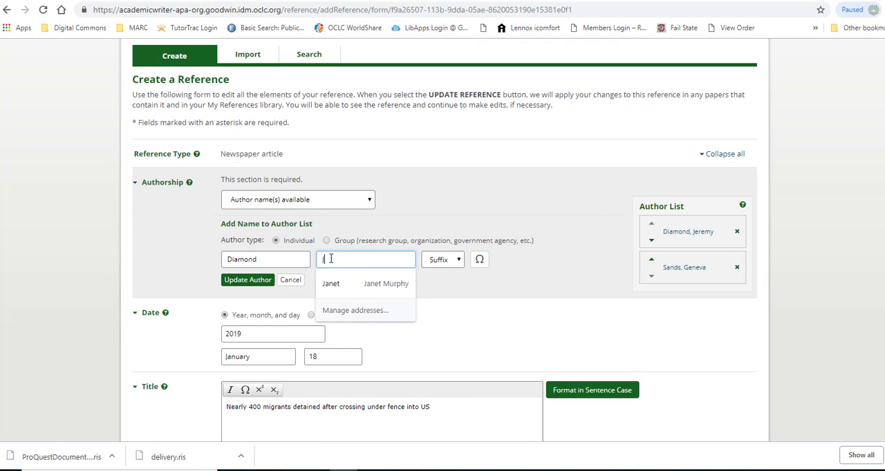
pyautogui.click(257, 281)
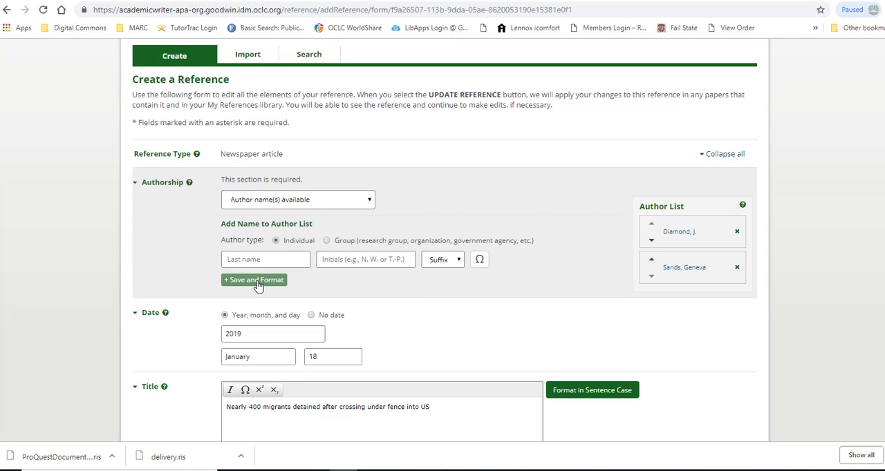
# Reduce the second author's last-name entry to the surname, enter the first initial separately, and update that author.
pyautogui.click(683, 270)
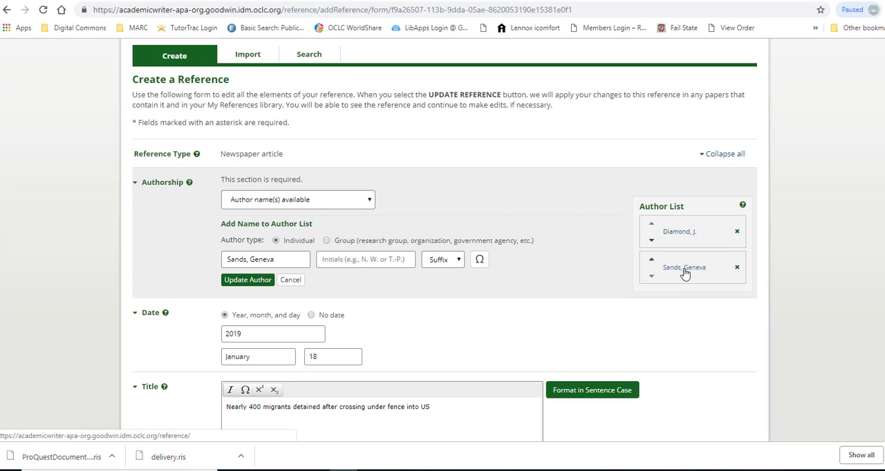
pyautogui.click(279, 258)
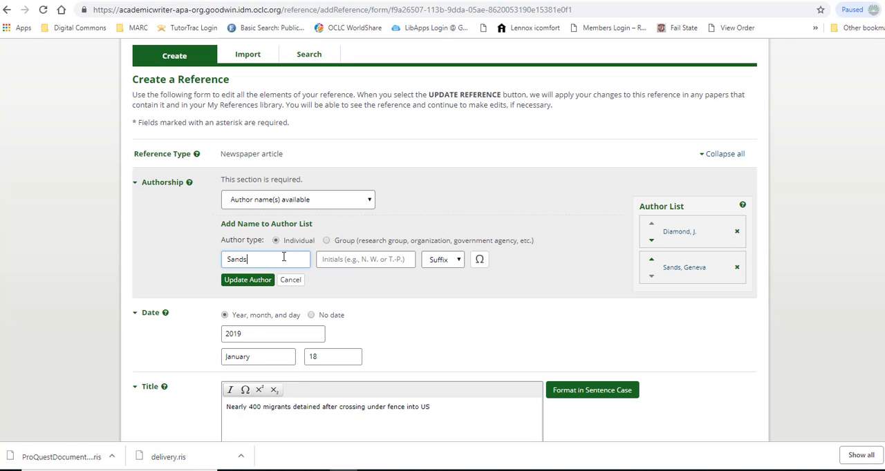
pyautogui.click(337, 259)
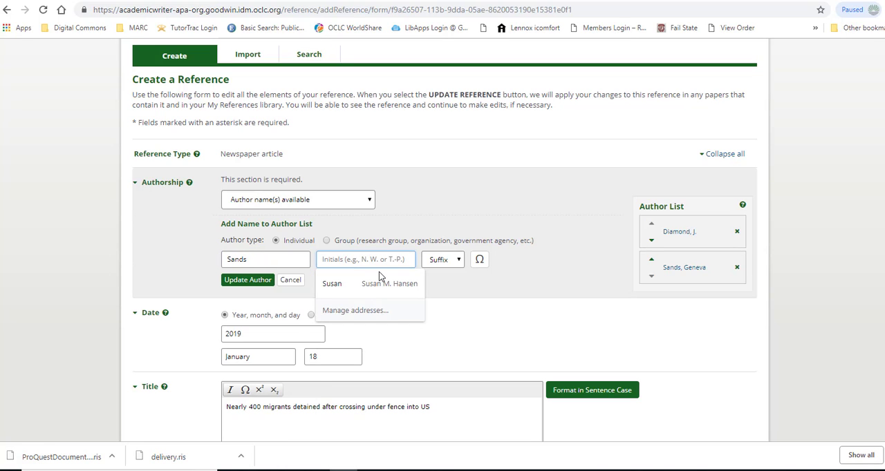
pyautogui.write('G.')
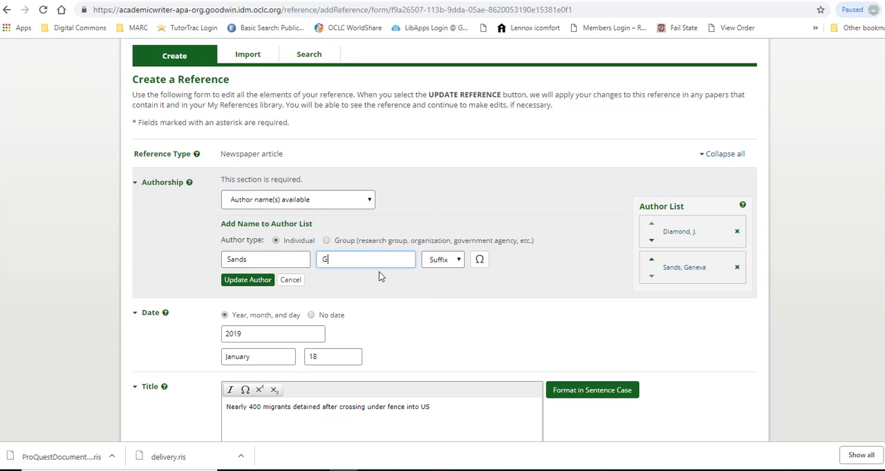
pyautogui.click(242, 280)
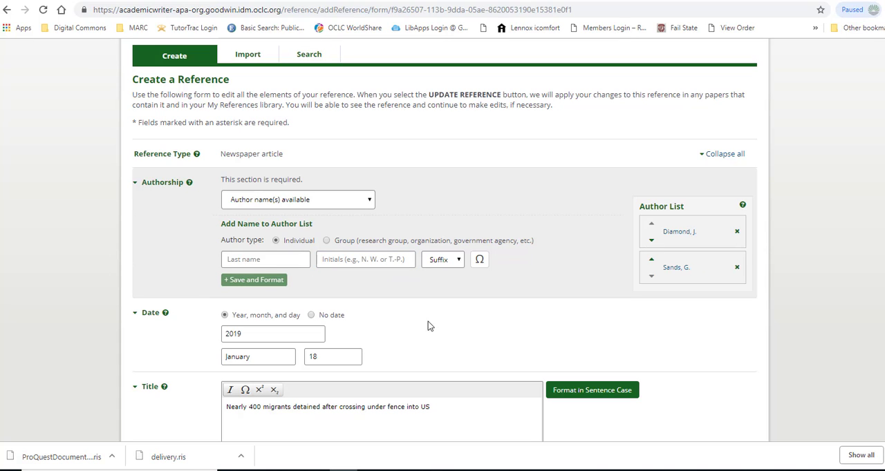
# Format the article title in sentence case and acknowledge the APA Style formatting note.
pyautogui.scroll(-2, 497, 311)
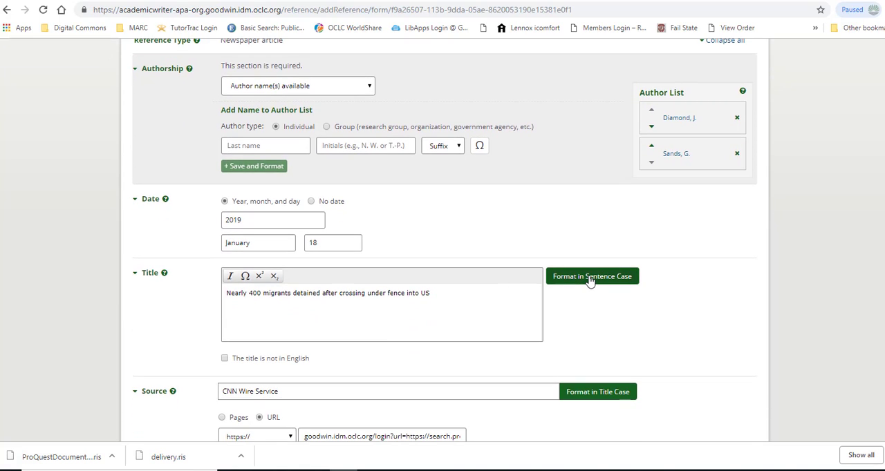
pyautogui.click(589, 280)
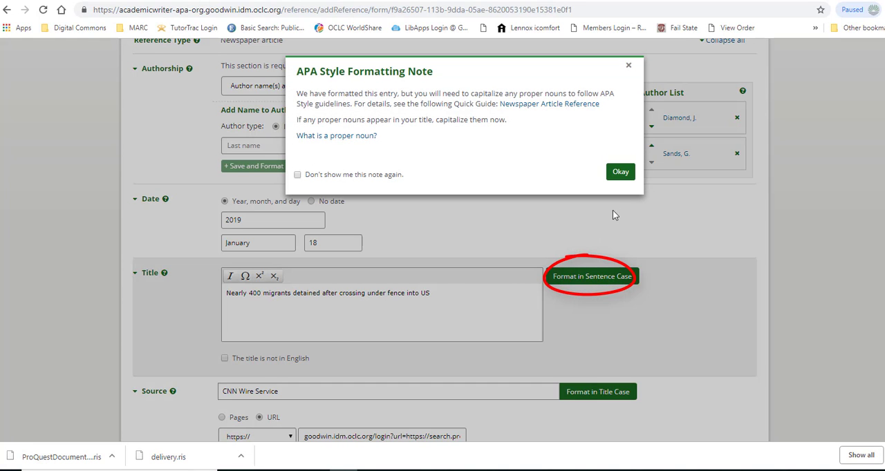
pyautogui.click(620, 171)
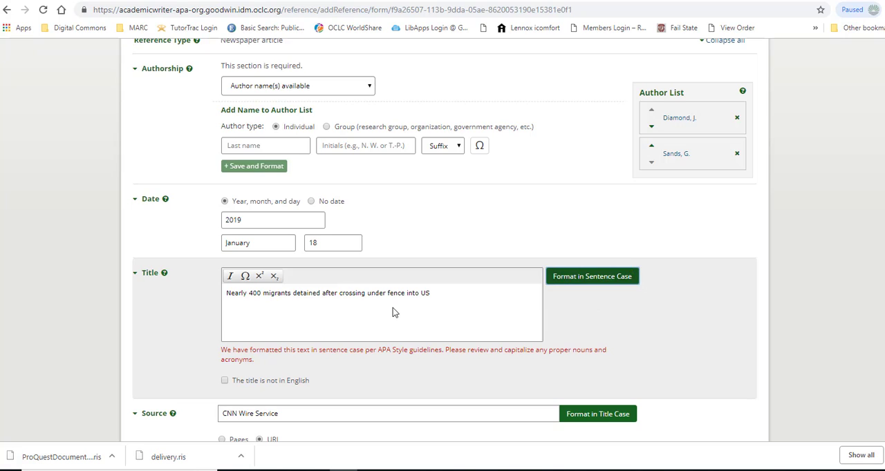
# Update the newspaper article reference with the corrected details and return to the paper.
pyautogui.scroll(-1, 393, 307)
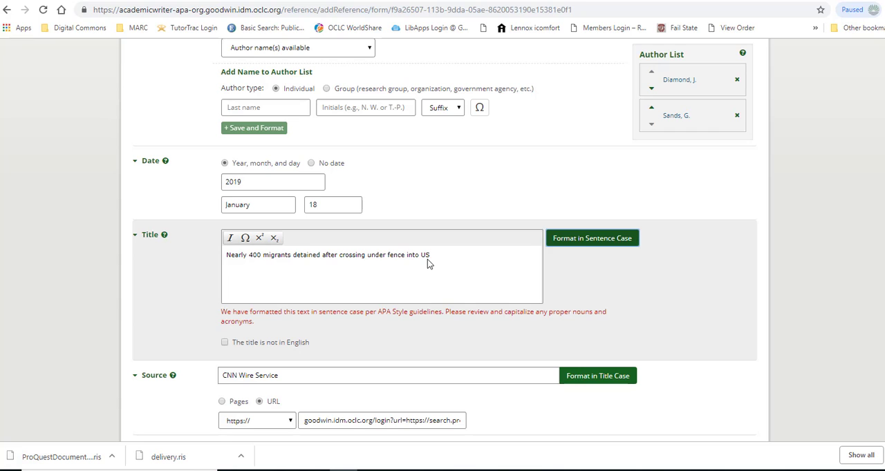
pyautogui.scroll(-3, 461, 268)
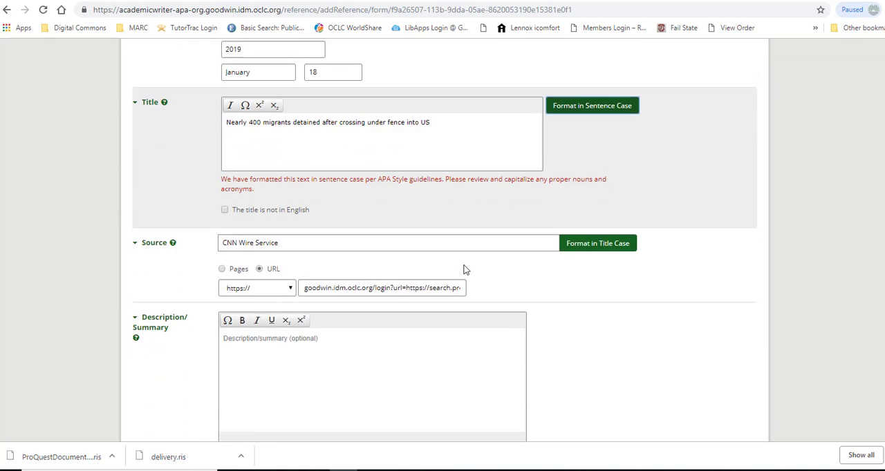
pyautogui.scroll(-4, 464, 269)
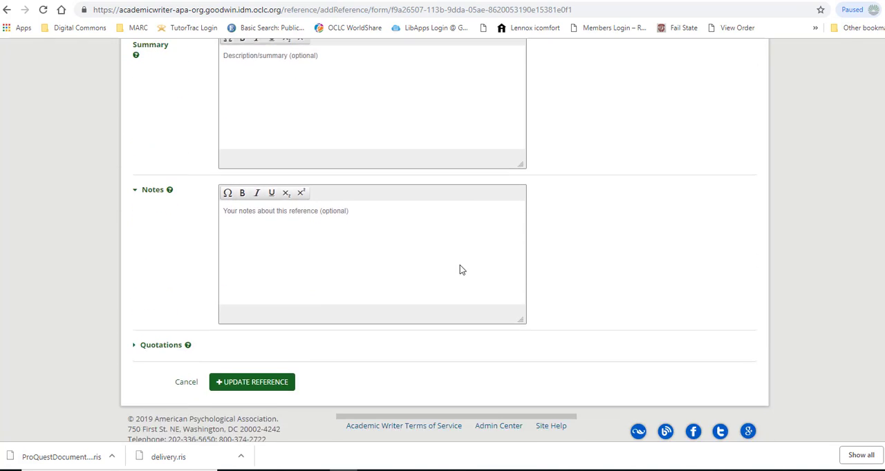
pyautogui.click(266, 343)
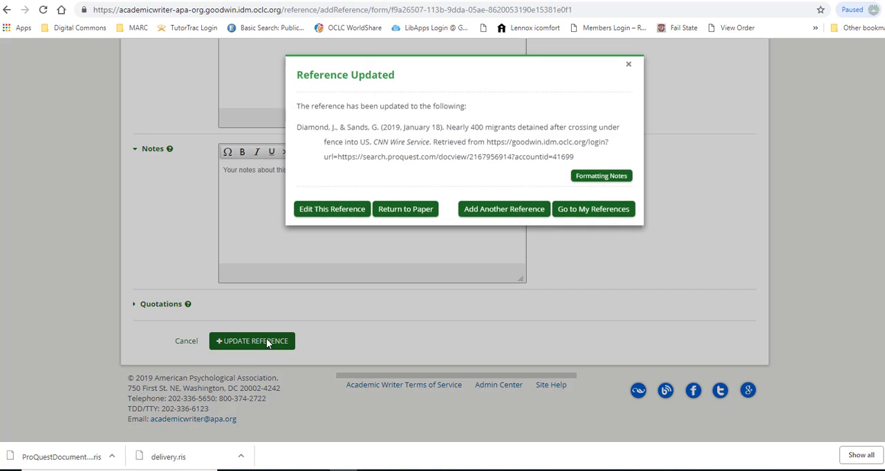
pyautogui.click(408, 210)
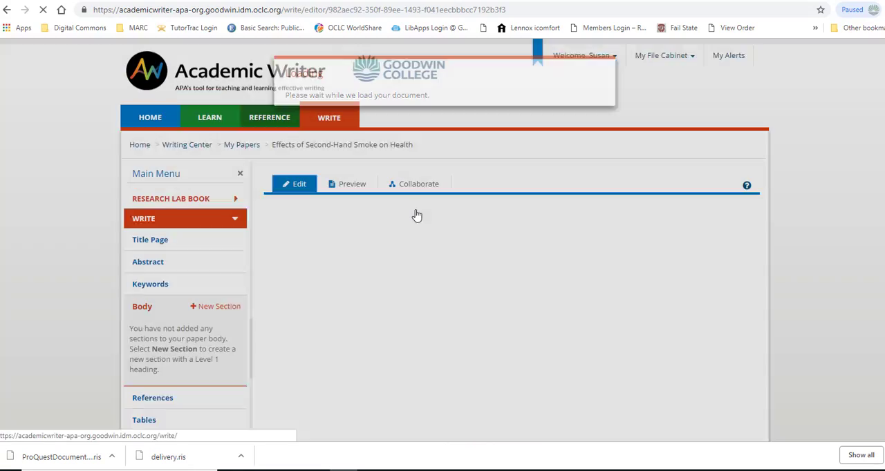
# Start adding a new reference to the paper and limit the search to My References by excluding PsycINFO.
pyautogui.scroll(-3, 425, 276)
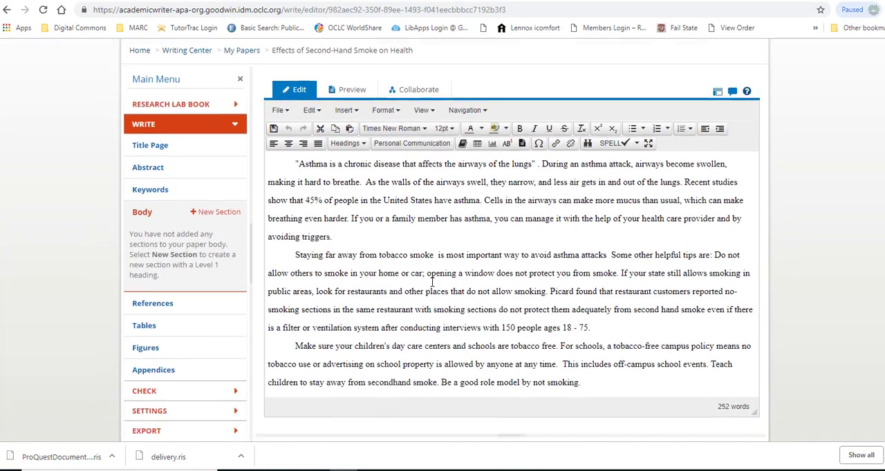
pyautogui.scroll(-3, 426, 270)
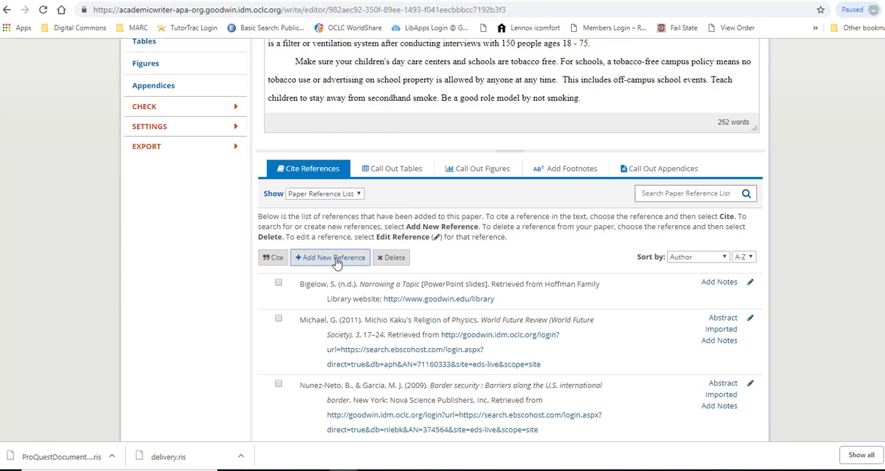
pyautogui.click(336, 262)
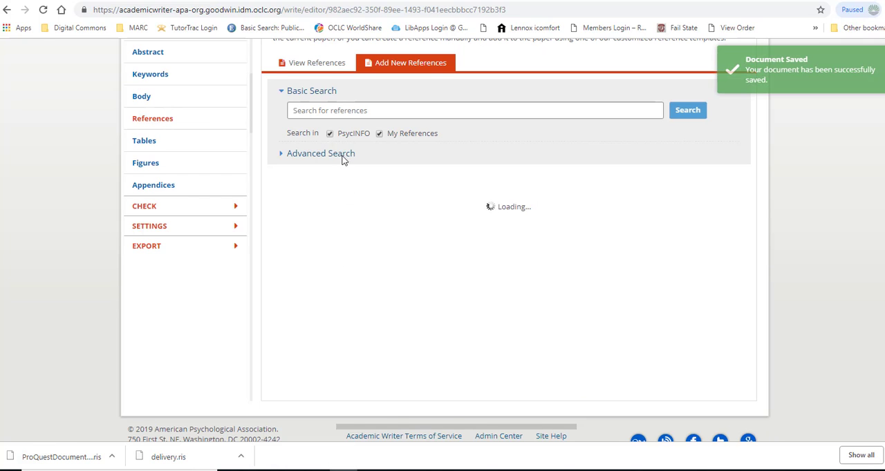
pyautogui.click(329, 134)
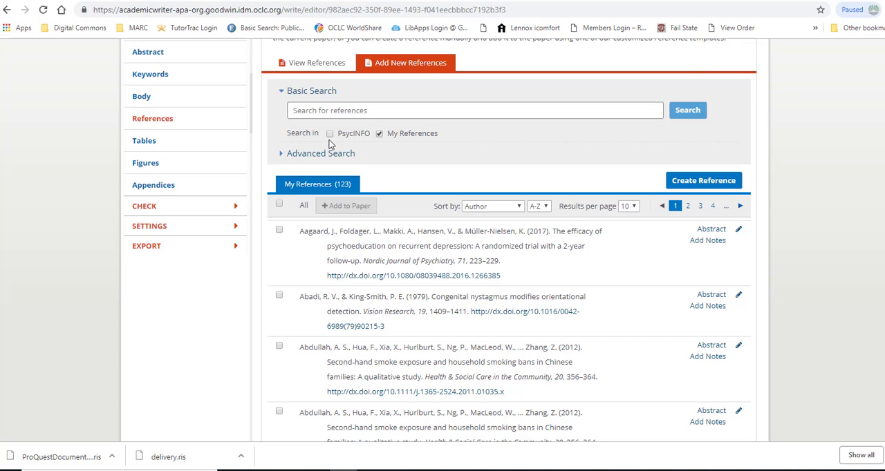
# Search for the first author's surname and add the CNN Wire Service article about migrants to the paper.
pyautogui.click(340, 110)
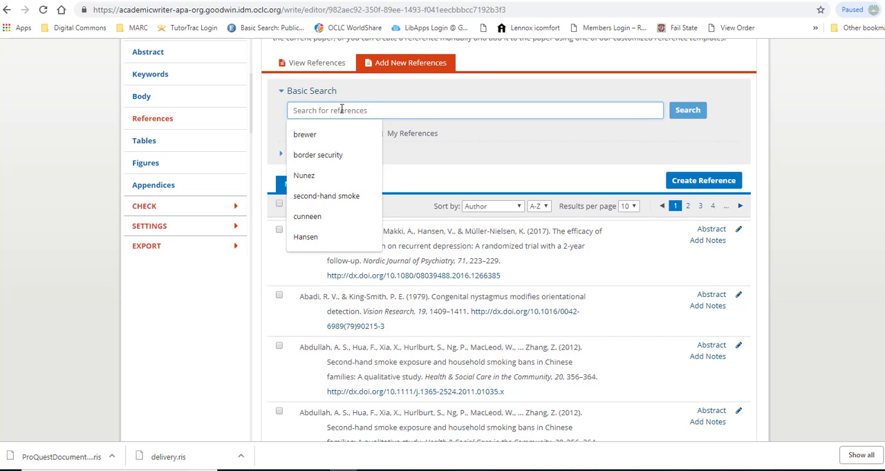
pyautogui.write('Diamond')
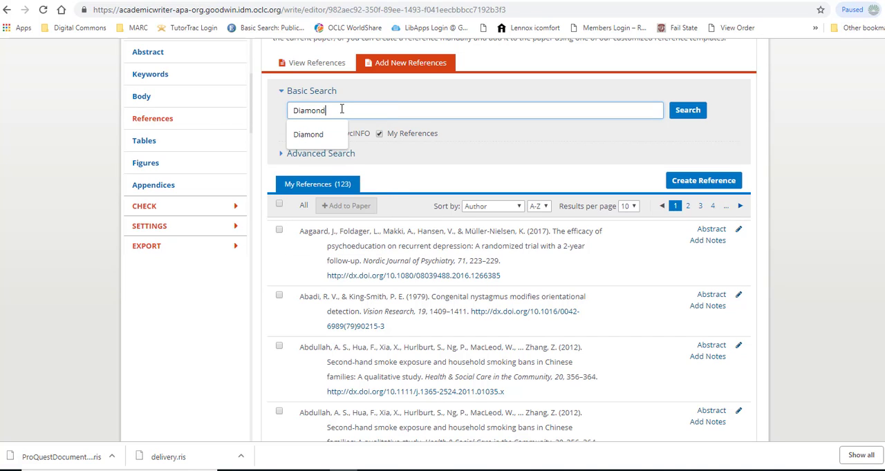
pyautogui.press('Return')
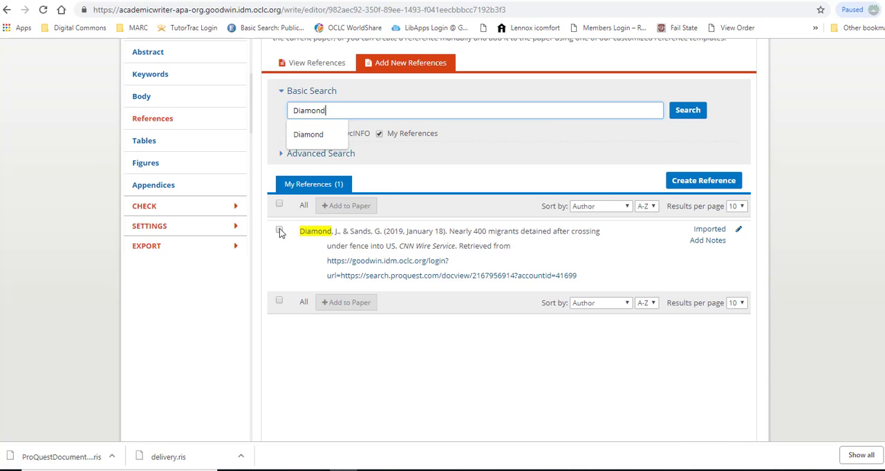
pyautogui.click(279, 230)
pyautogui.click(352, 206)
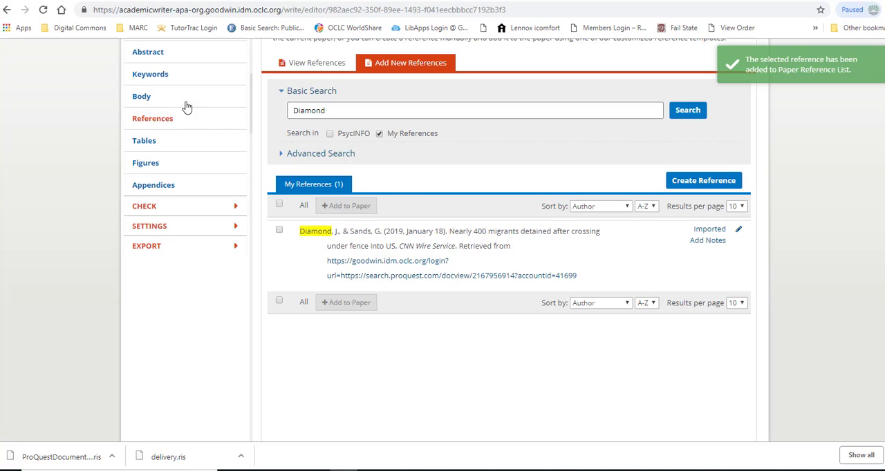
# Return to the paper's body and check the Paper Reference List for the CNN Wire Service article.
pyautogui.click(162, 97)
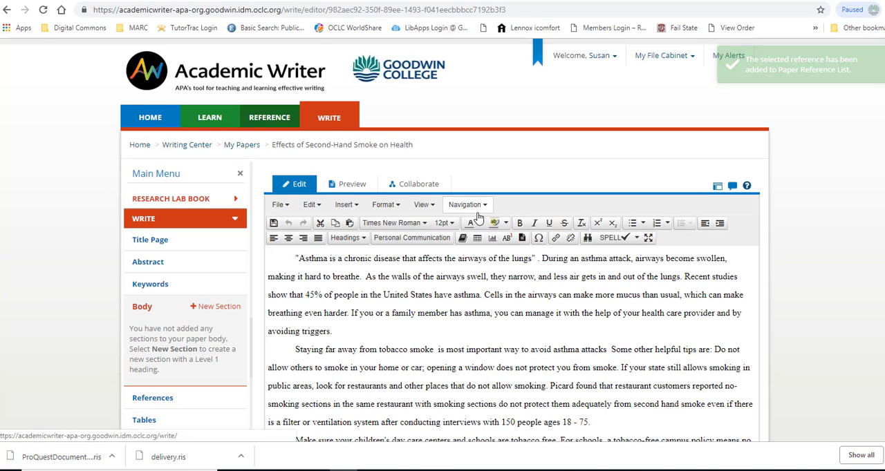
pyautogui.scroll(-1, 537, 318)
pyautogui.scroll(-4, 524, 304)
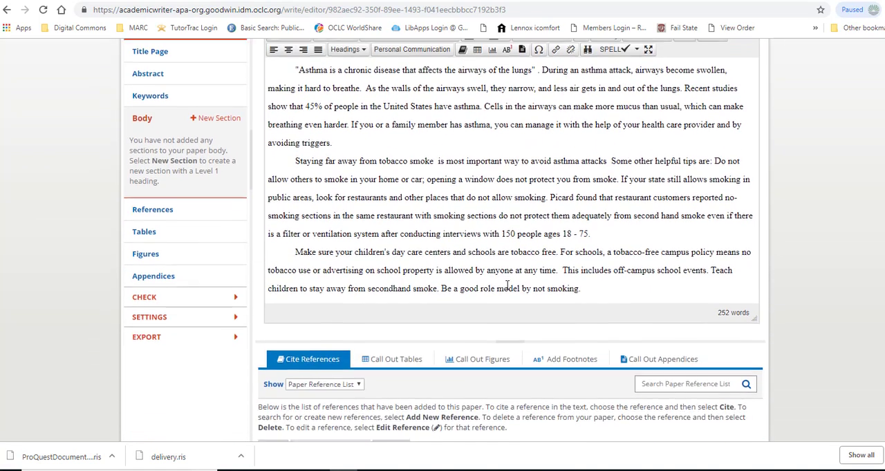
pyautogui.scroll(-2, 502, 288)
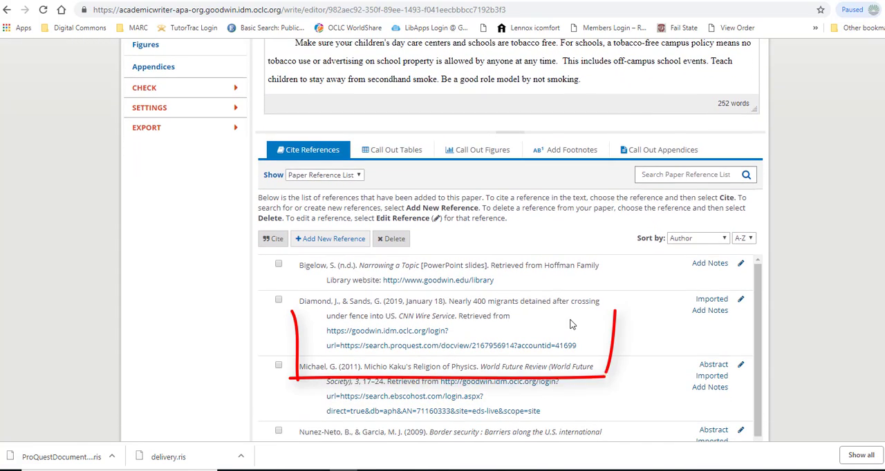
pyautogui.scroll(1, 570, 320)
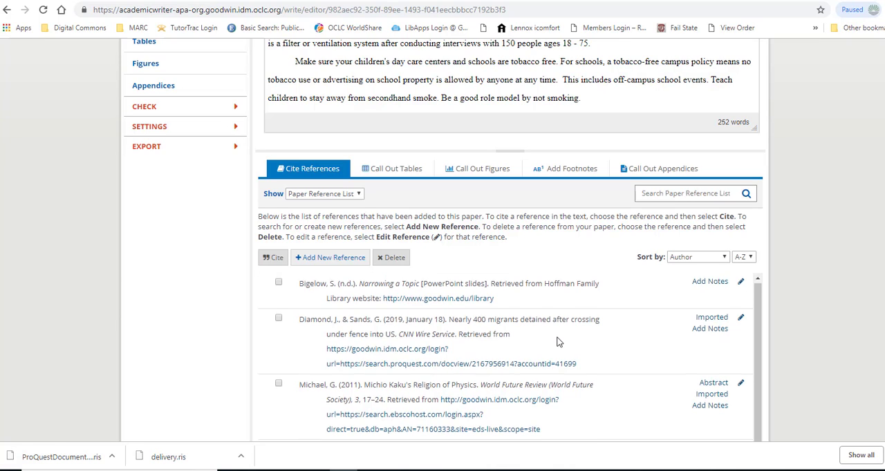
pyautogui.scroll(-1, 568, 339)
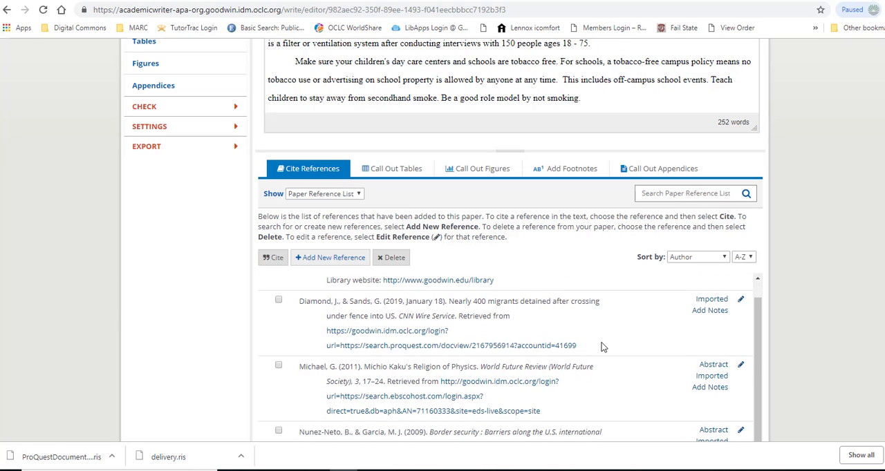
pyautogui.scroll(3, 602, 351)
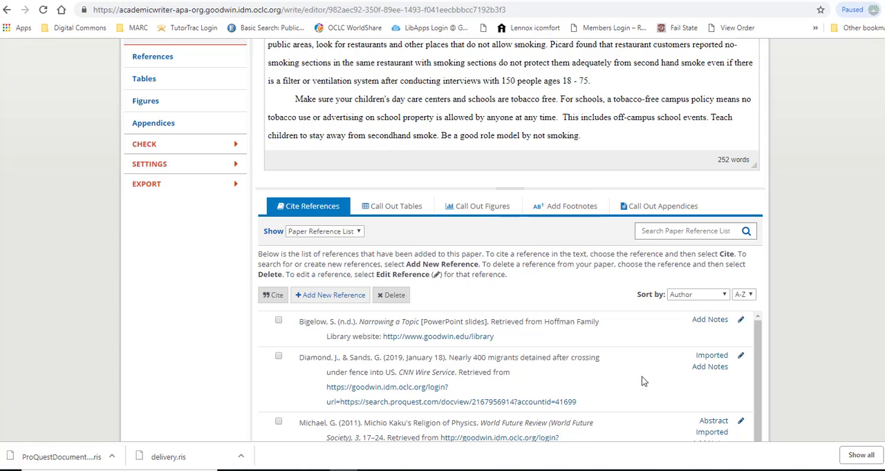
pyautogui.scroll(2, 598, 363)
pyautogui.scroll(4, 593, 370)
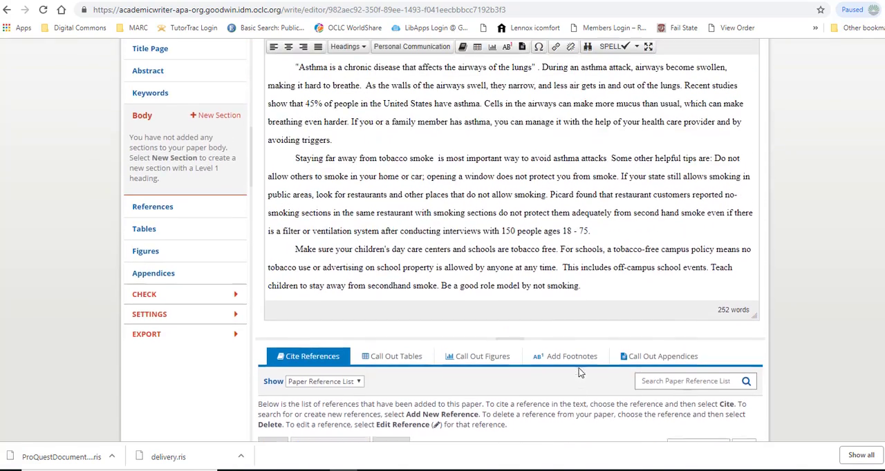
pyautogui.scroll(1, 556, 347)
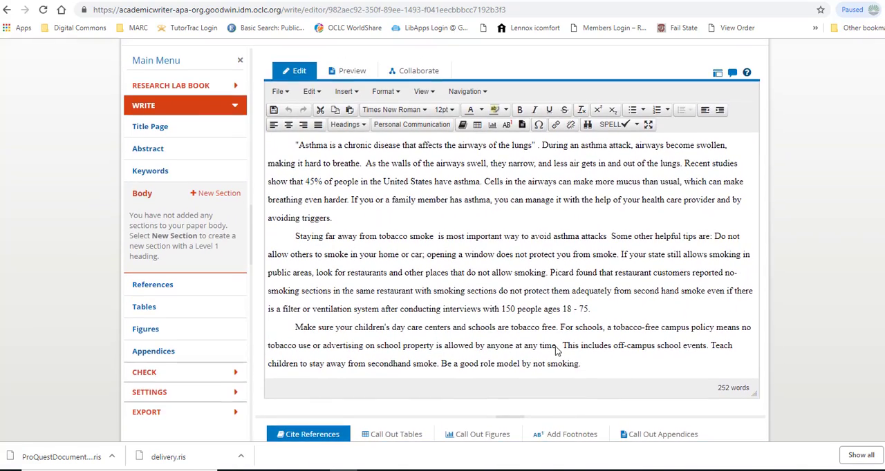